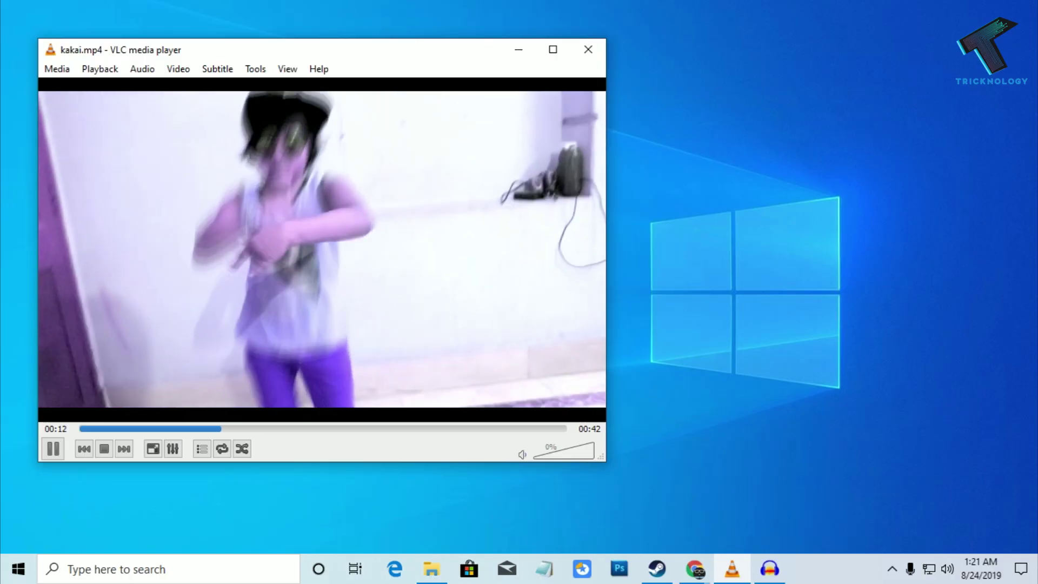
Step: Pause kakai.mp4 at 00:14 and drag the VLC window further right
{"action": "key", "text": "space"}
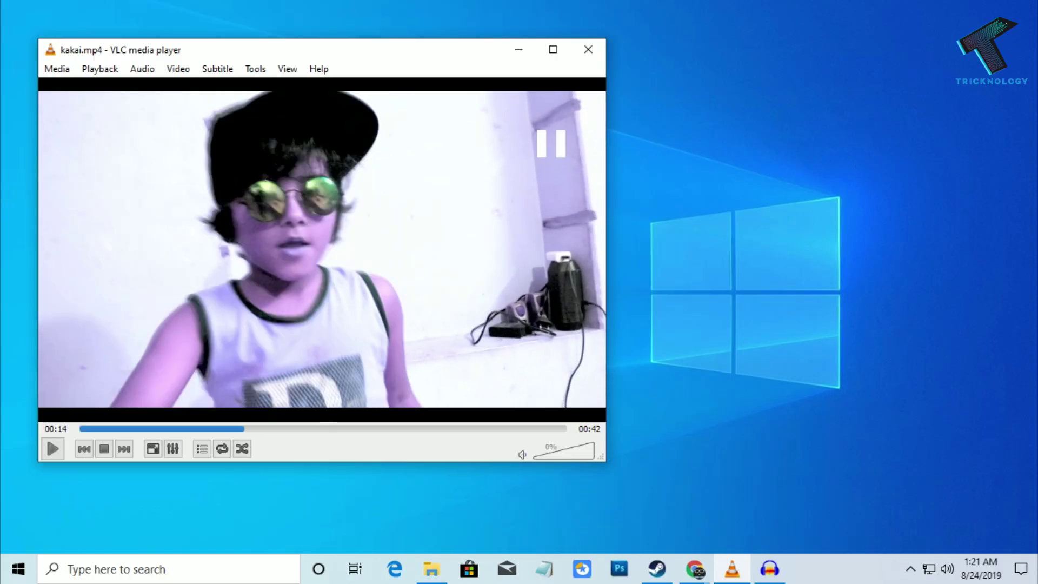
{"action": "left_click_drag", "start_coordinate": [312, 54], "coordinate": [550, 59]}
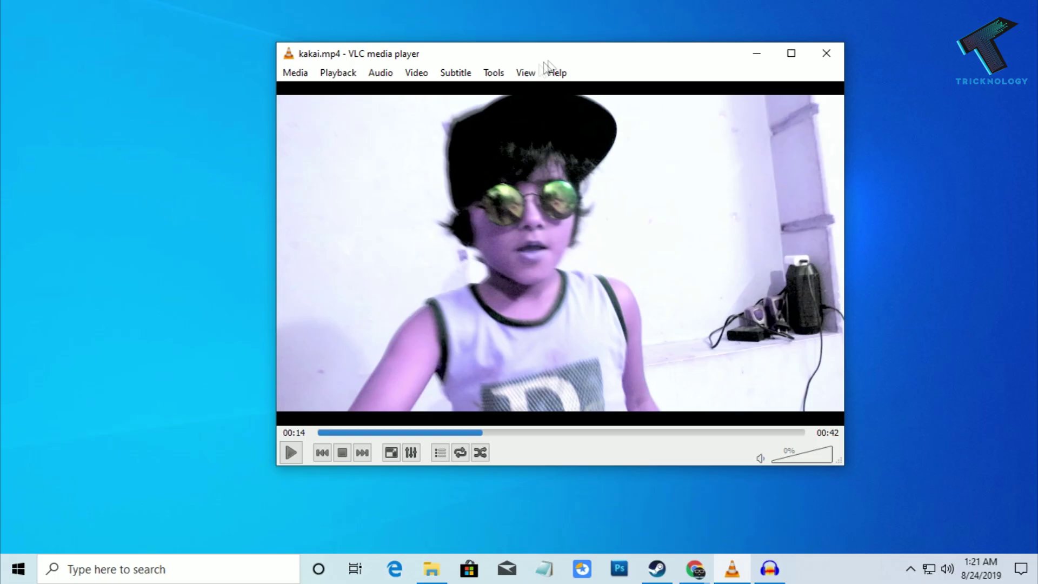
Step: Open Preferences from the Tools menu to the Interface Settings page
{"action": "left_click", "coordinate": [494, 72]}
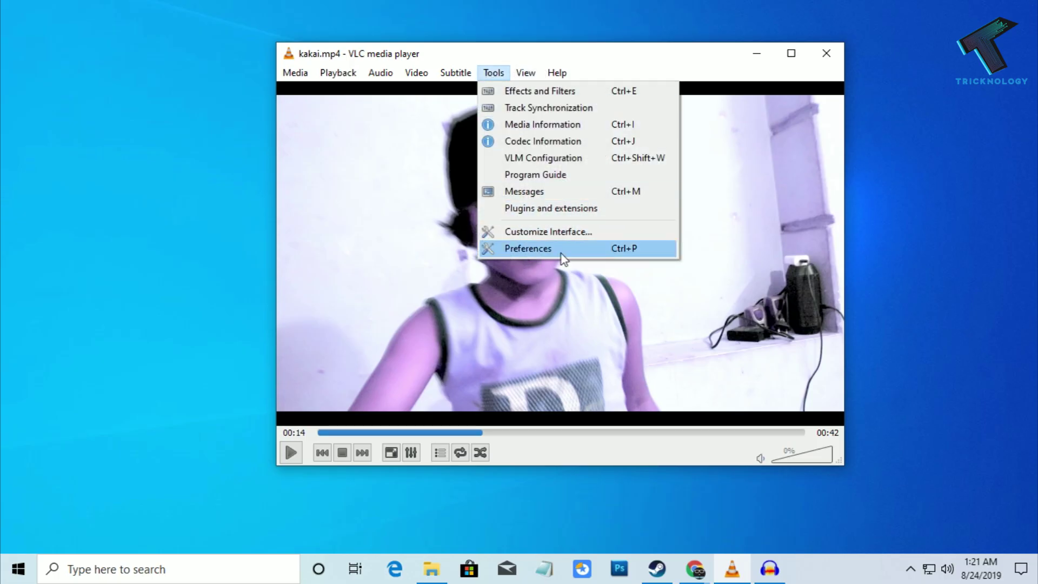
{"action": "left_click", "coordinate": [589, 258]}
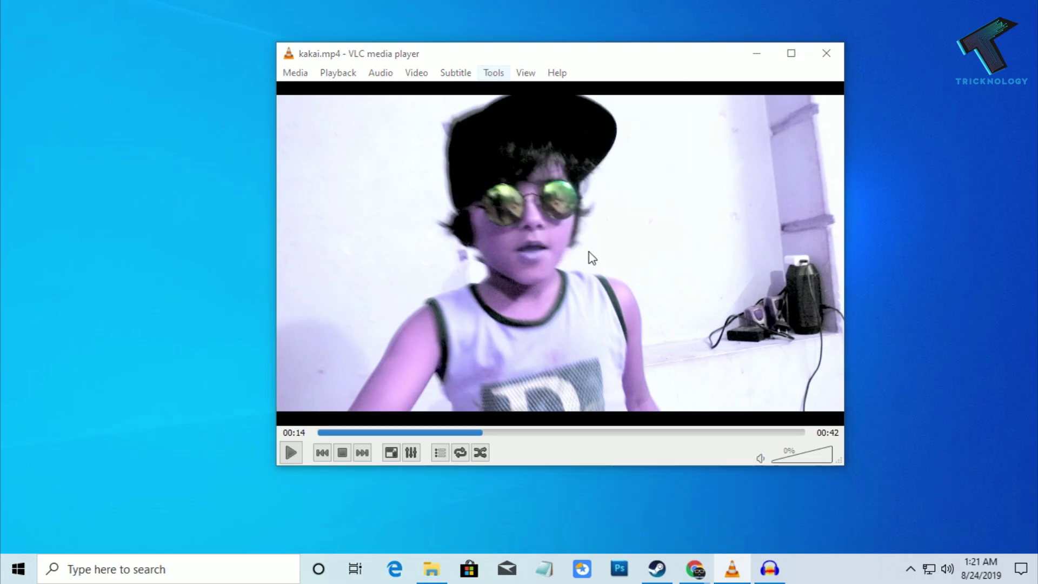
Step: Under Video settings, choose DirectX (DirectDraw) video output as the Output module and save
{"action": "left_click_drag", "start_coordinate": [476, 109], "coordinate": [553, 106]}
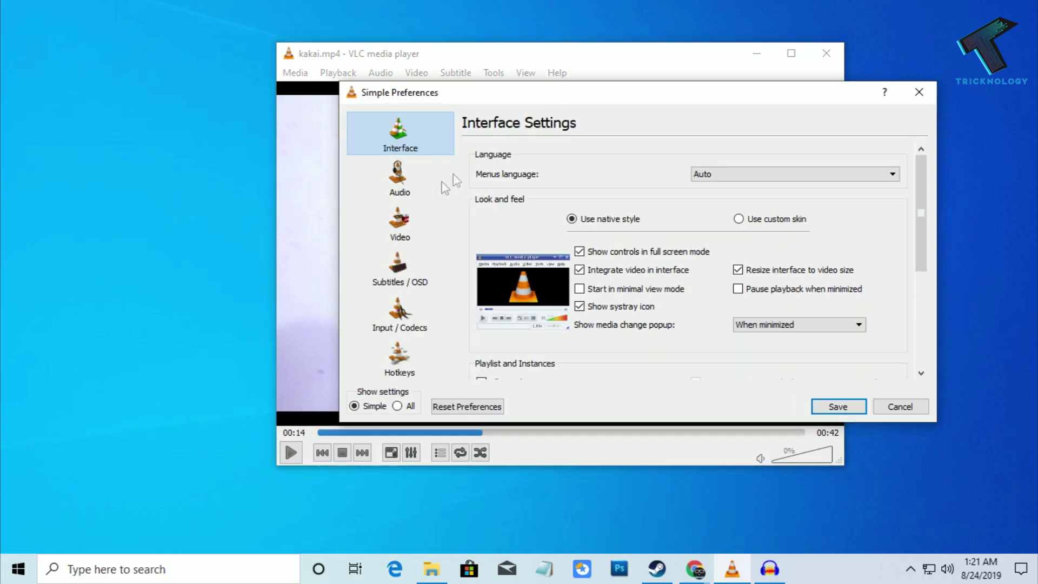
{"action": "left_click", "coordinate": [412, 222]}
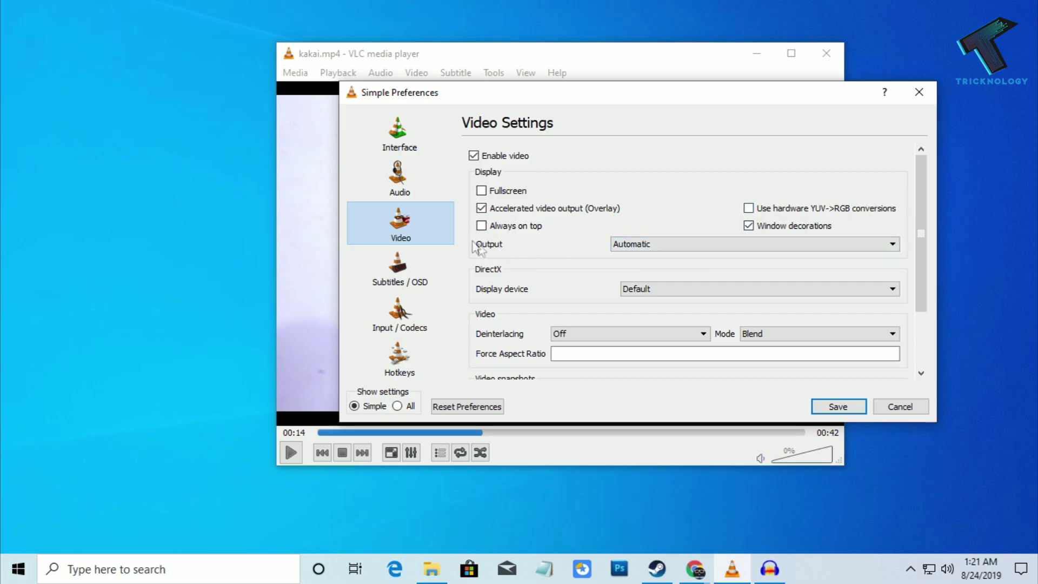
{"action": "left_click", "coordinate": [676, 244]}
{"action": "left_click", "coordinate": [680, 246]}
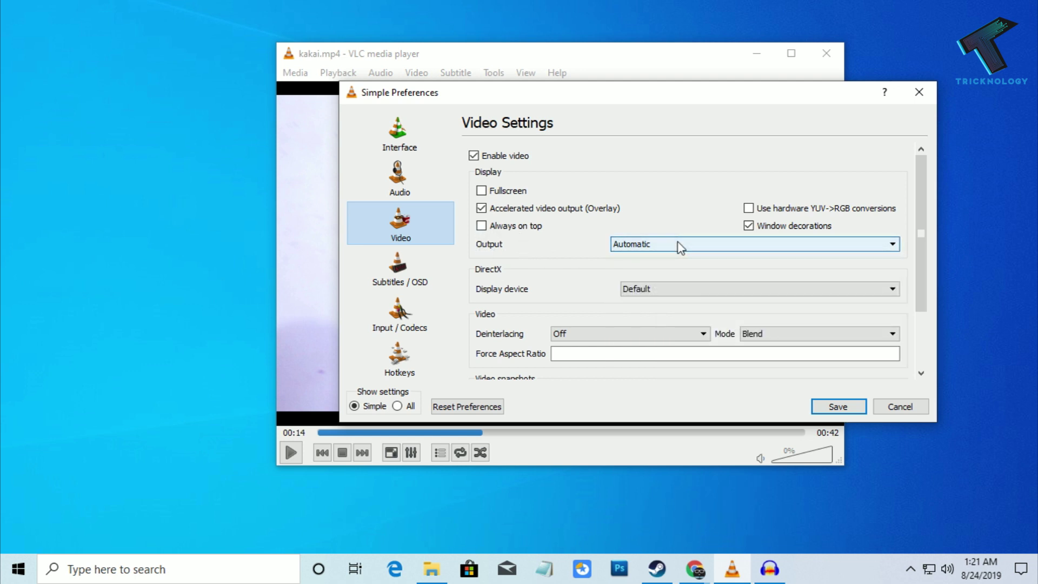
{"action": "left_click", "coordinate": [680, 246]}
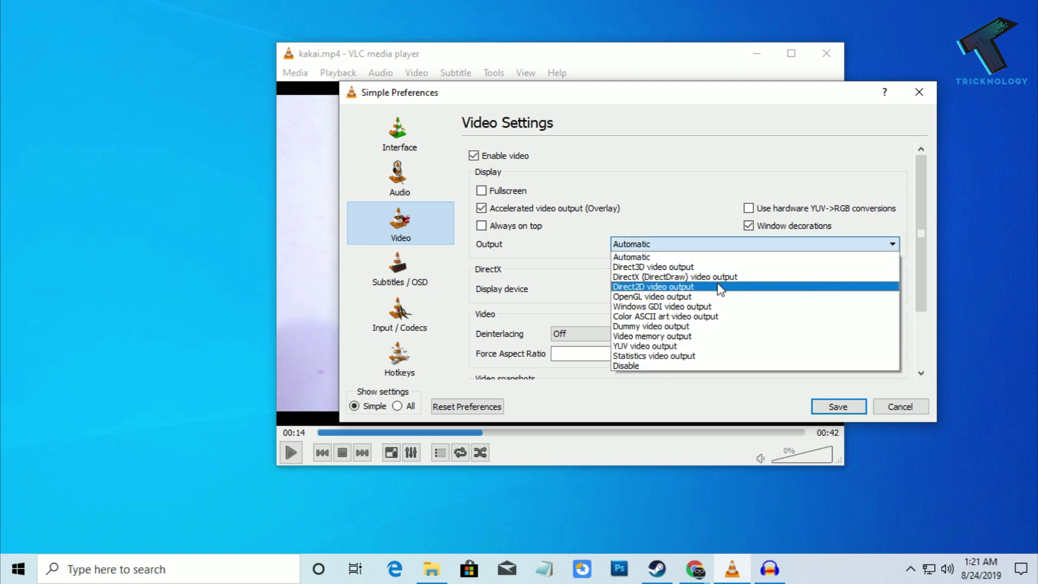
{"action": "left_click", "coordinate": [699, 277]}
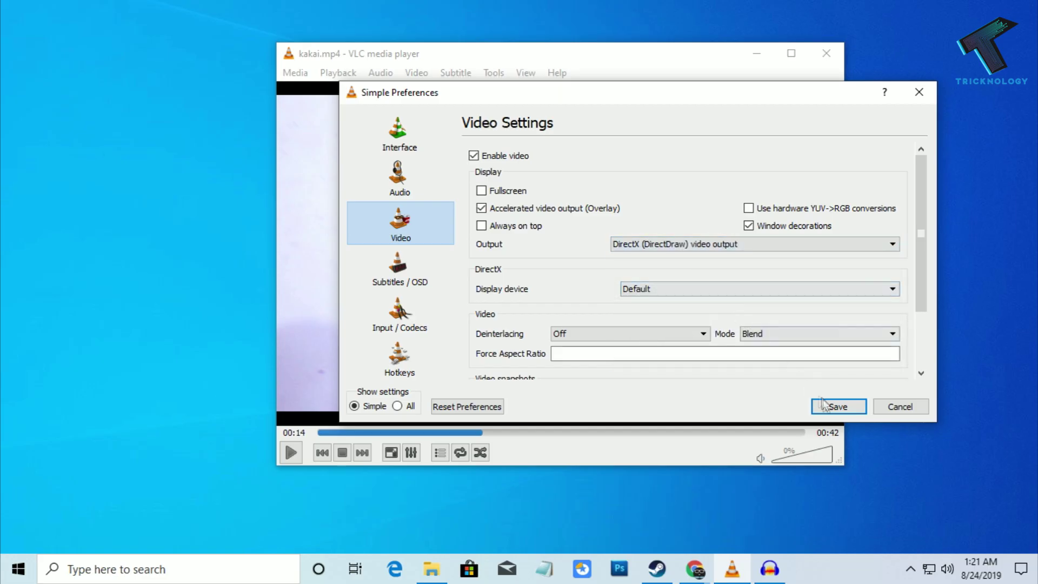
{"action": "left_click", "coordinate": [829, 406]}
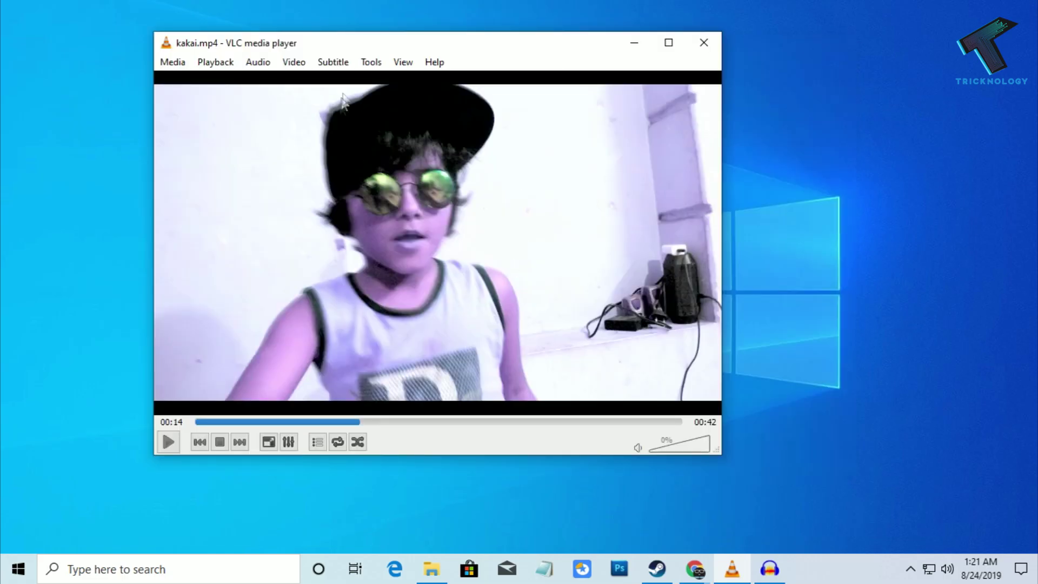
Step: Uncheck Image adjust on the Video Effects > Essential page of Effects and Filters
{"action": "left_click", "coordinate": [371, 62]}
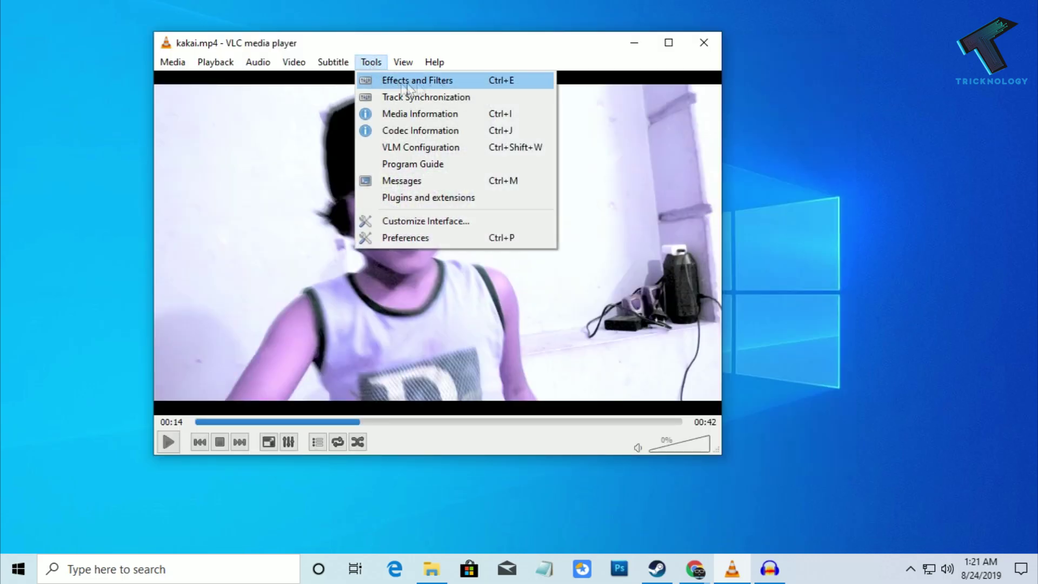
{"action": "left_click", "coordinate": [413, 81]}
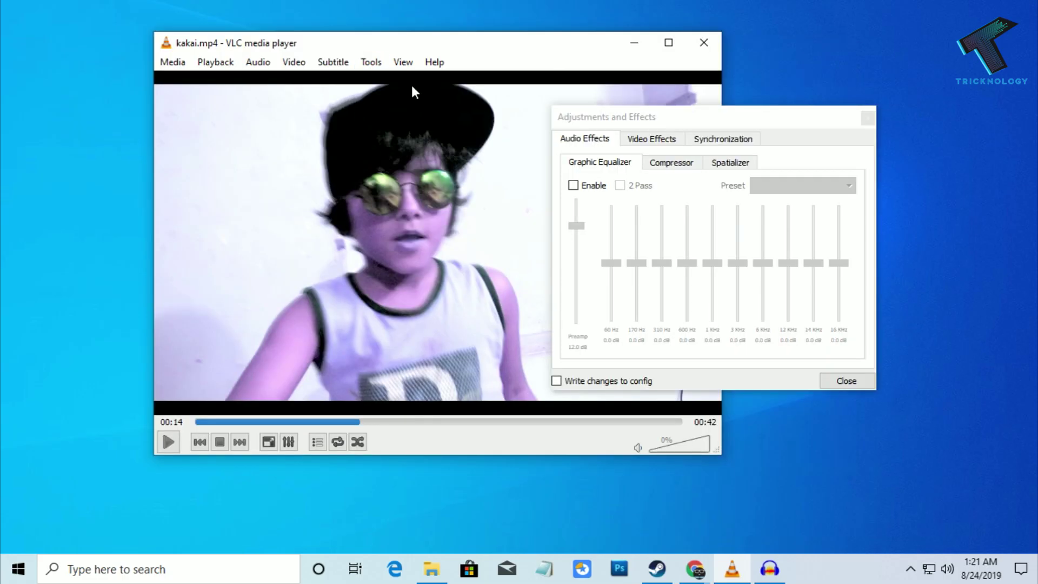
{"action": "left_click", "coordinate": [647, 139]}
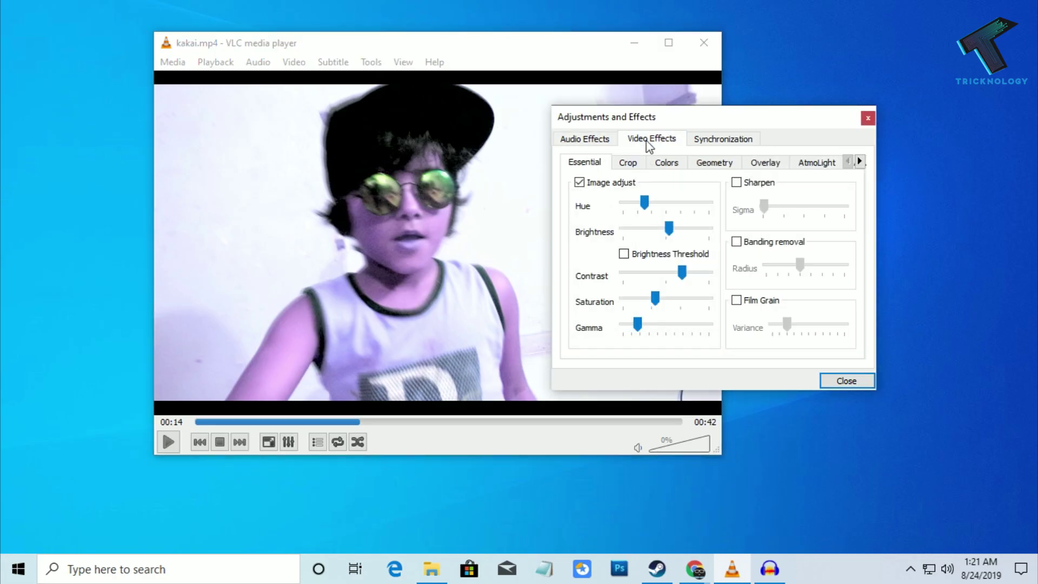
{"action": "left_click", "coordinate": [579, 184]}
Step: Close the Adjustments and Effects dialog and resume kakai.mp4 playback past 00:15
{"action": "left_click", "coordinate": [845, 381]}
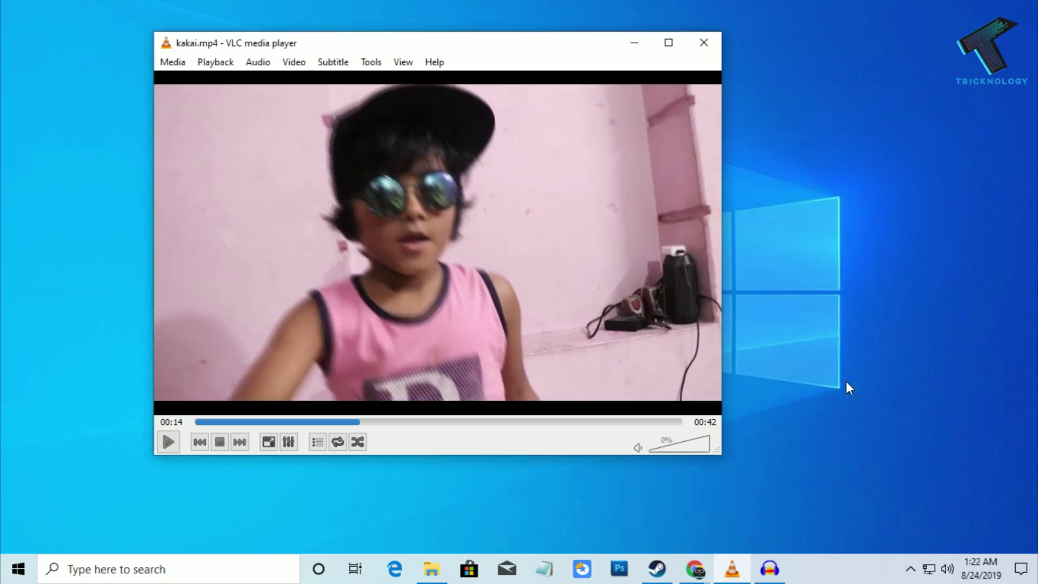
{"action": "key", "text": "space"}
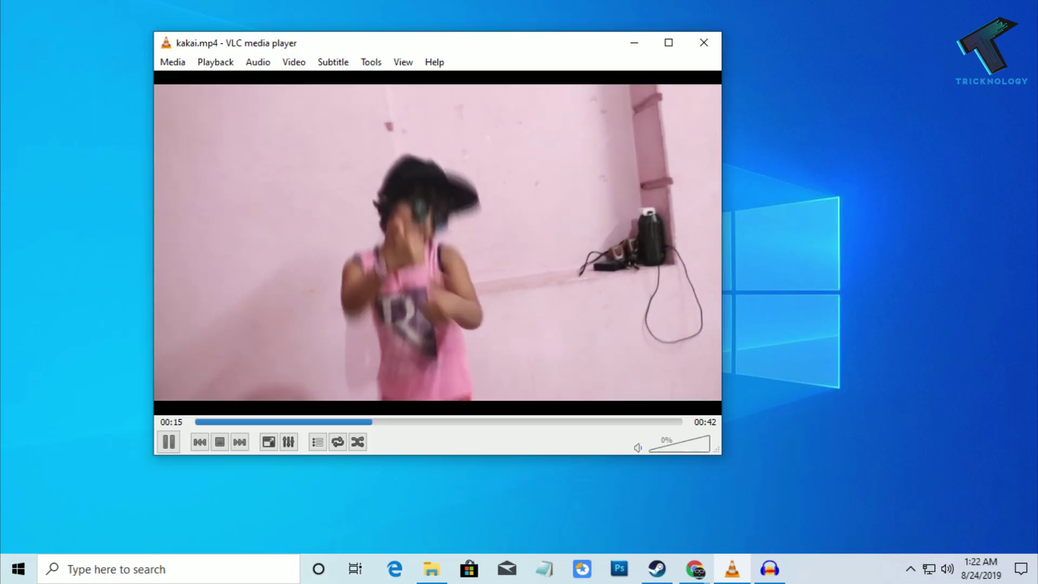